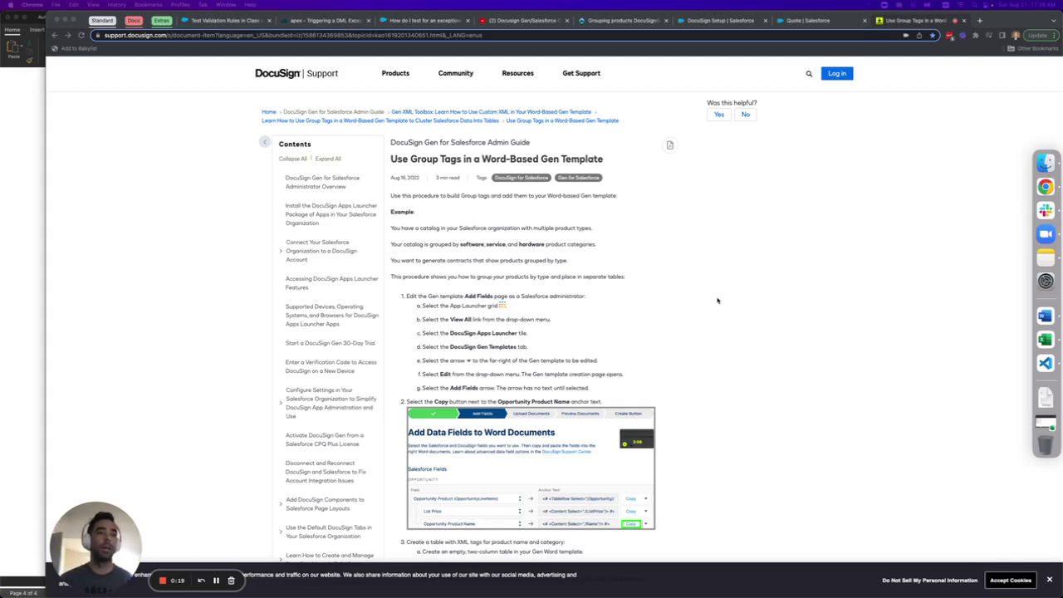
# Step: Read the group tags article's finished-table example, tag purpose notes and sample generated tables
pyautogui.scroll(-10, 717, 301)
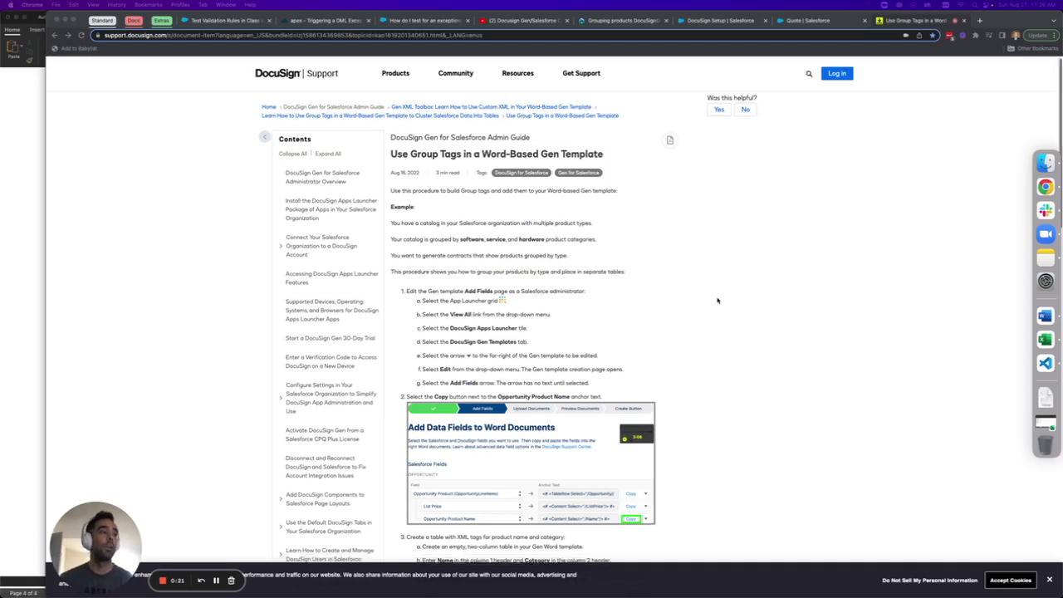
pyautogui.scroll(-5, 717, 301)
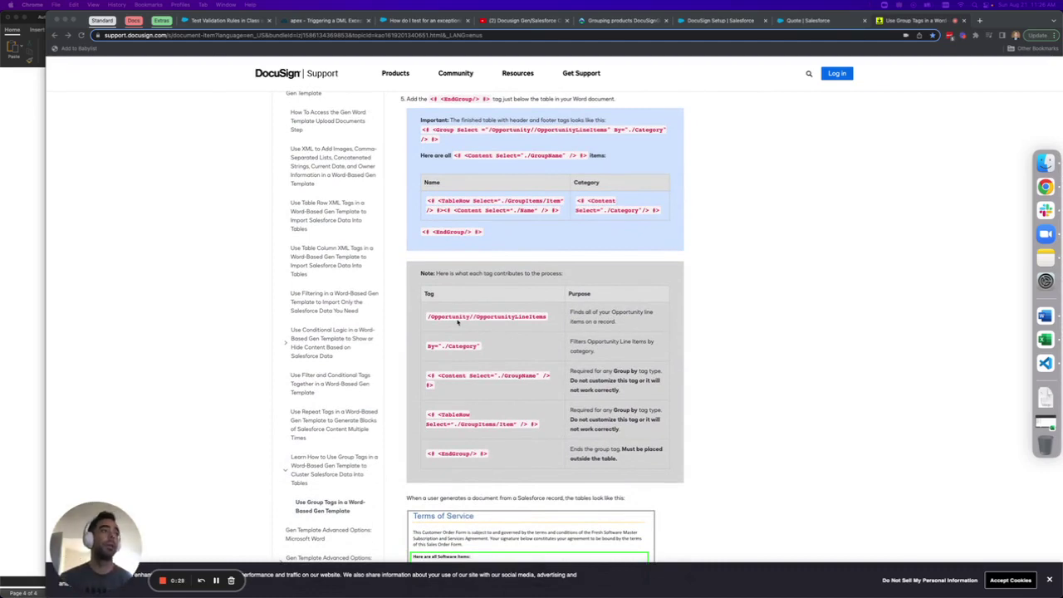
pyautogui.scroll(-2, 457, 323)
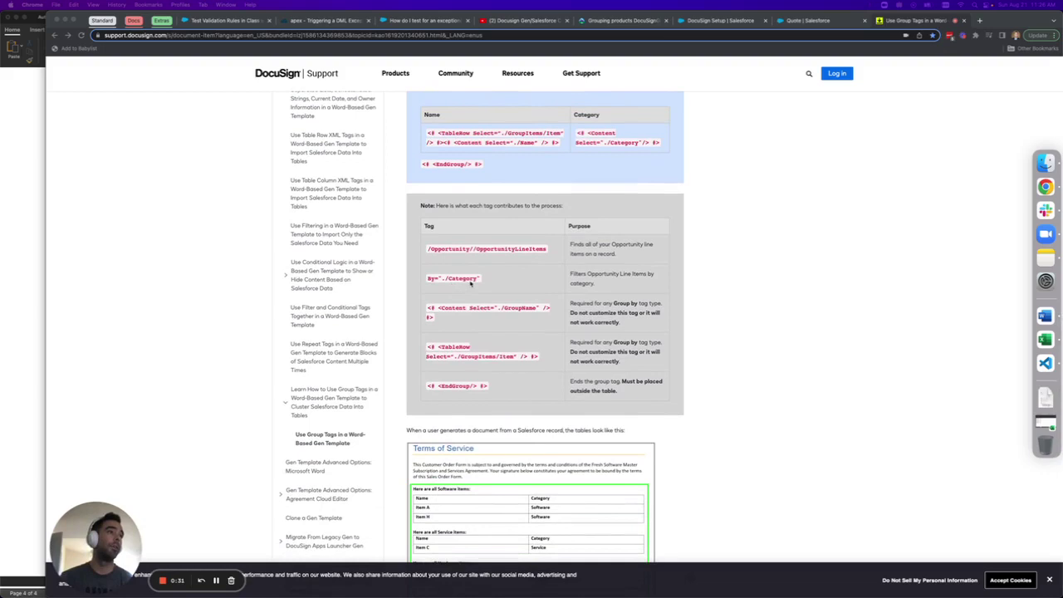
pyautogui.scroll(-4, 490, 294)
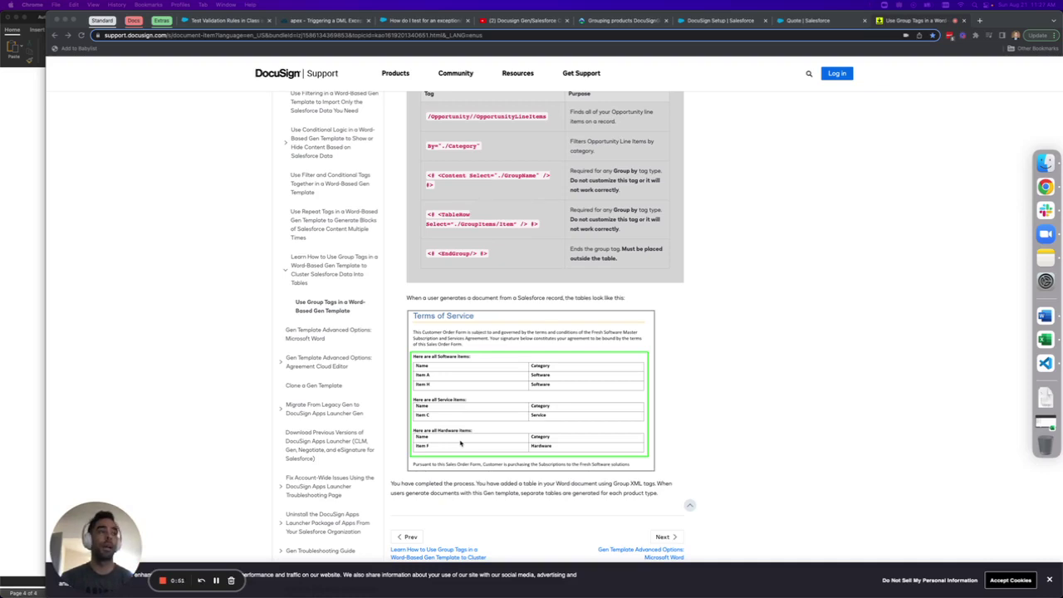
pyautogui.scroll(5, 552, 386)
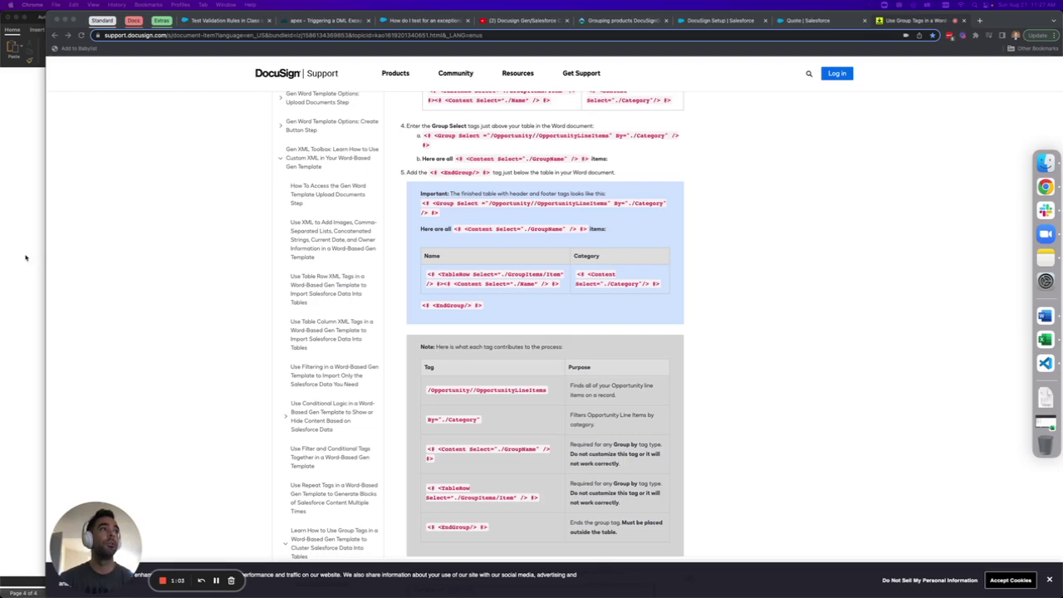
# Step: Switch to the Test Order Form document in Word, widen its window and review the line-item table with its group tags
pyautogui.click(26, 258)
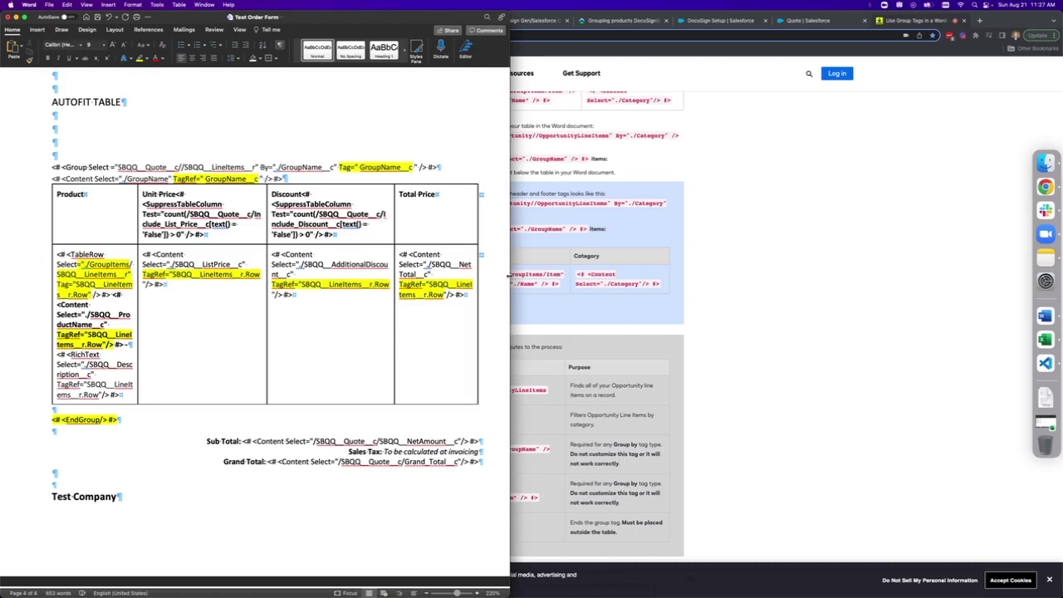
pyautogui.moveTo(509, 274); pyautogui.dragTo(533, 277)
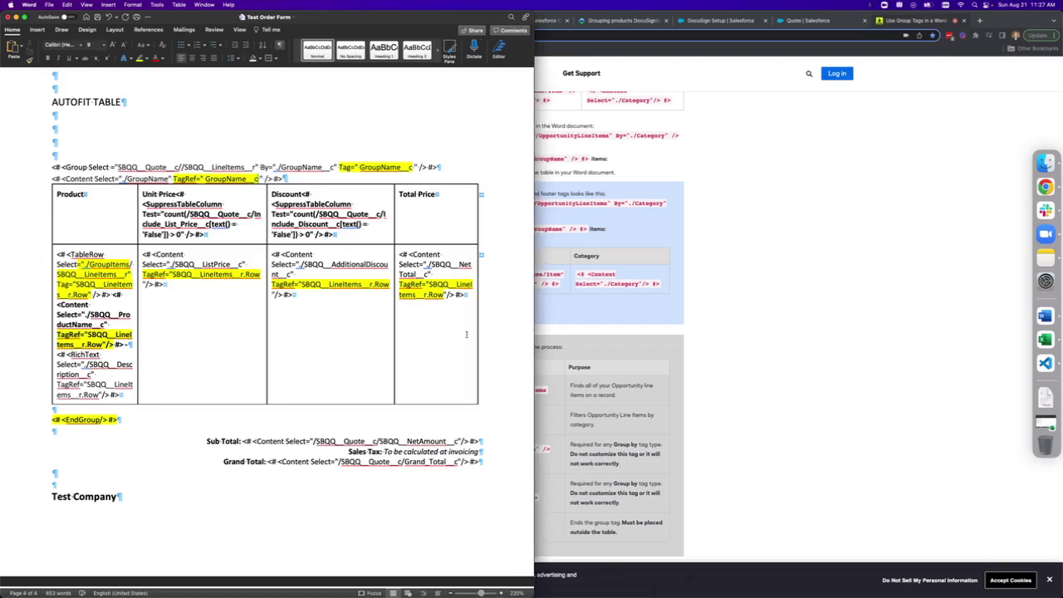
pyautogui.scroll(-2, 466, 335)
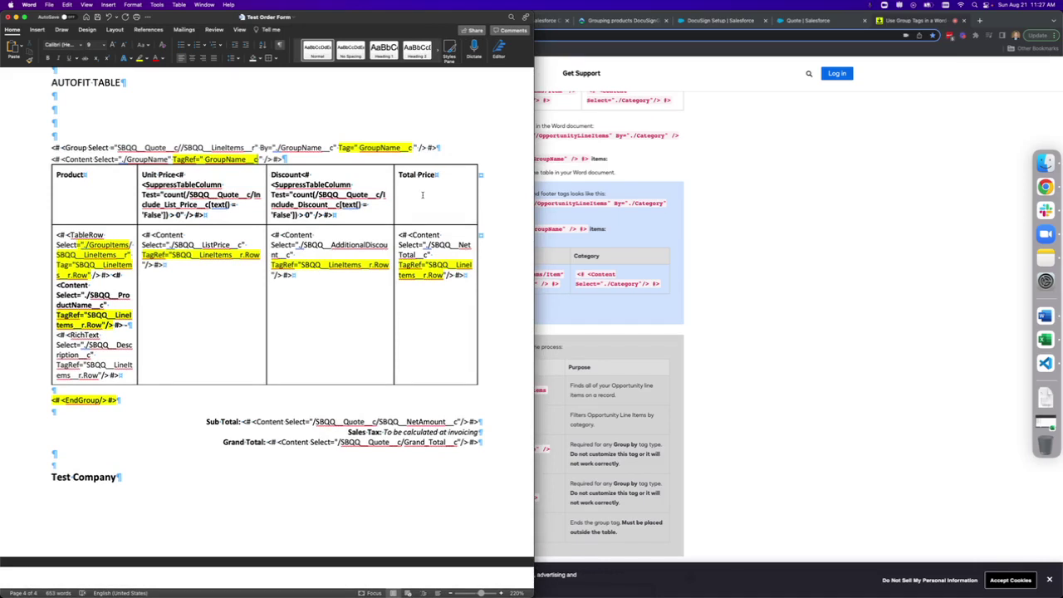
pyautogui.moveTo(341, 205); pyautogui.dragTo(358, 208)
# Step: Switch to the Salesforce CPQ quote in Chrome and add a third group to it
pyautogui.click(807, 21)
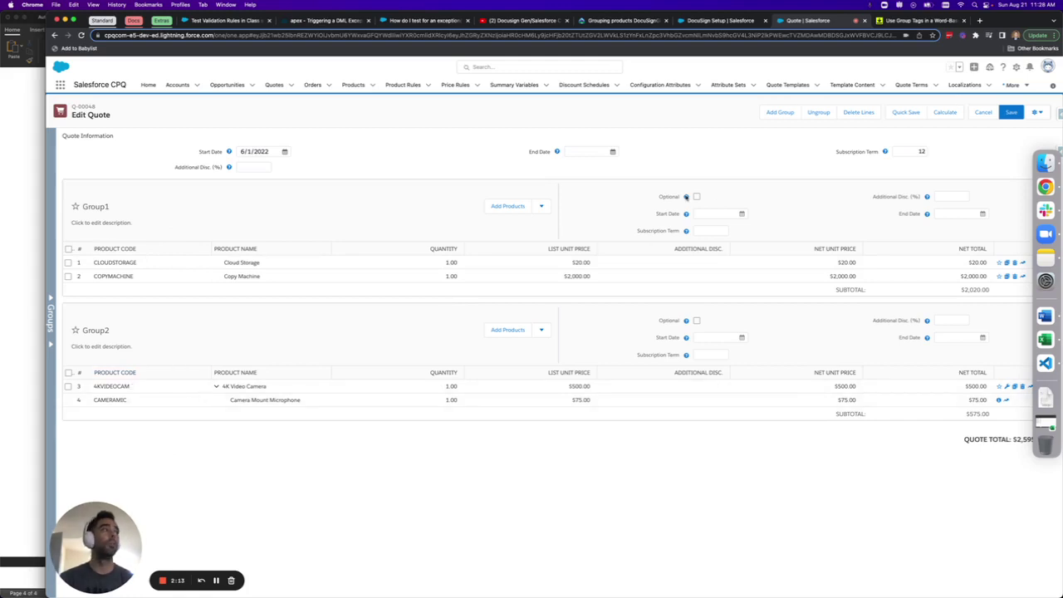
pyautogui.click(779, 112)
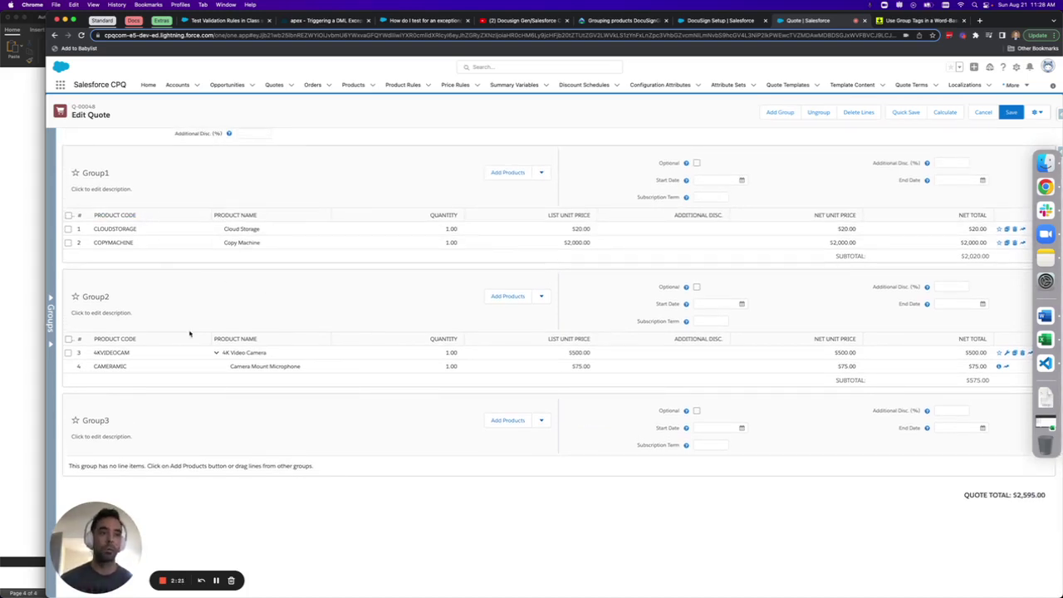
pyautogui.scroll(1, 767, 438)
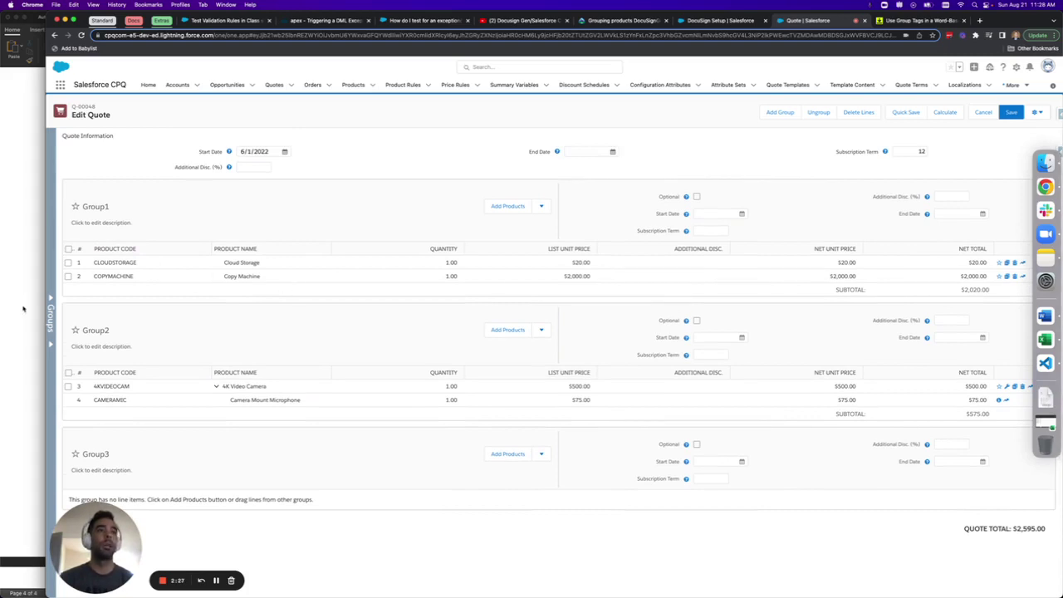
# Step: Examine the Group Select tag's quote, line-items and GroupName__c references in the Word template, comparing them with the quote's groups in Salesforce
pyautogui.click(23, 309)
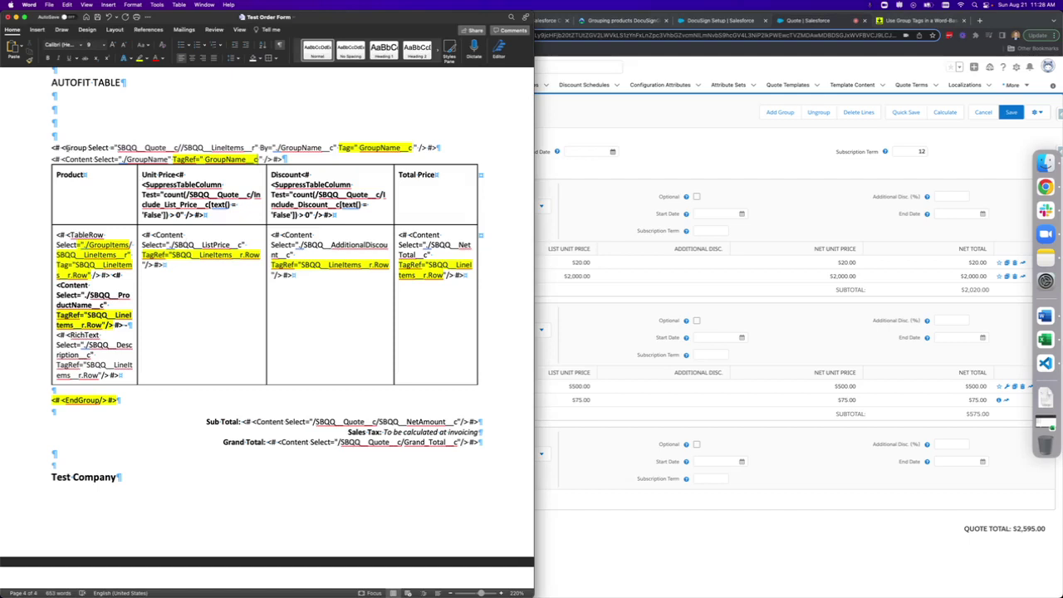
pyautogui.doubleClick(116, 147)
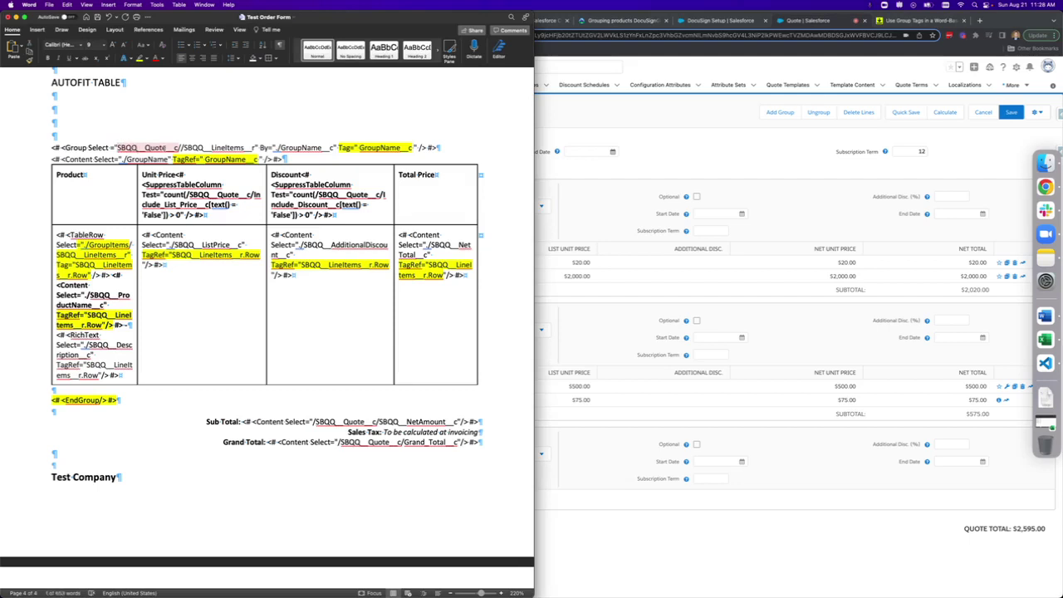
pyautogui.click(193, 148)
pyautogui.doubleClick(227, 147)
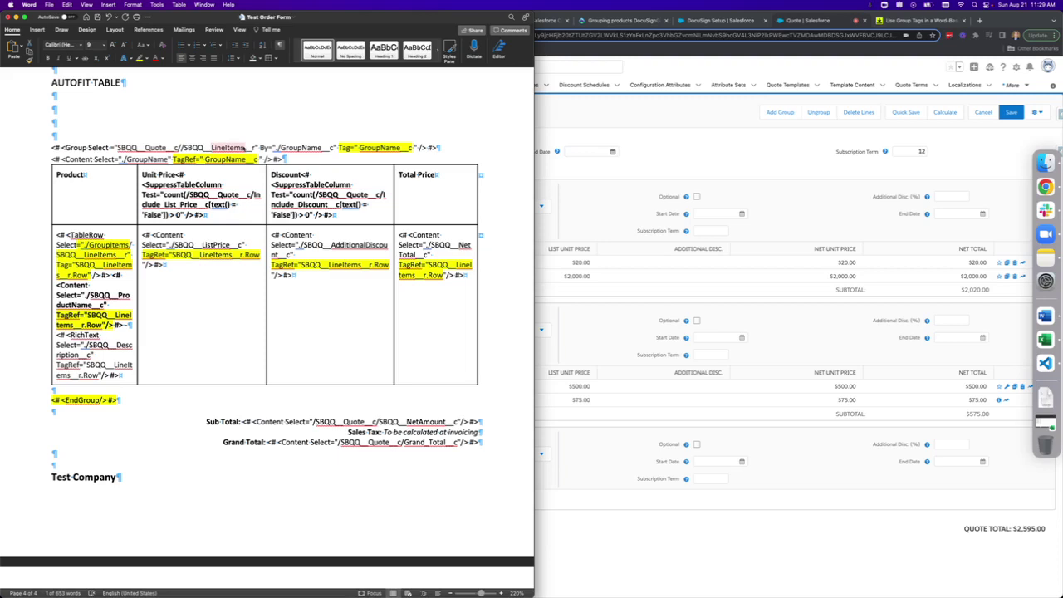
pyautogui.click(334, 147)
pyautogui.click(676, 152)
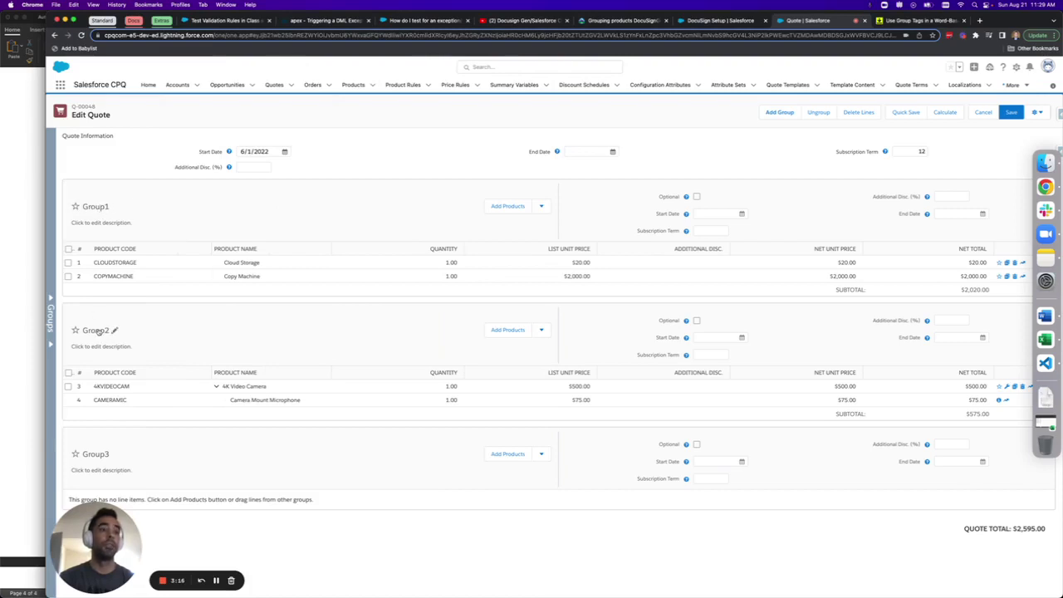
pyautogui.click(14, 308)
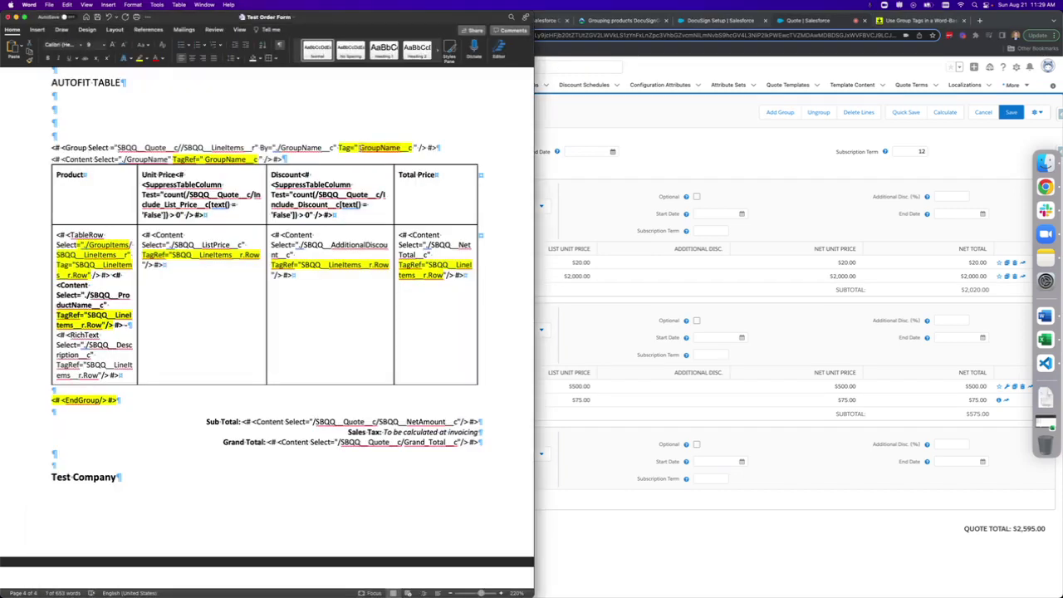
pyautogui.click(403, 148)
# Step: Switch to the Salesforce quote and rename its first group as "Test Group"
pyautogui.click(662, 158)
pyautogui.click(112, 207)
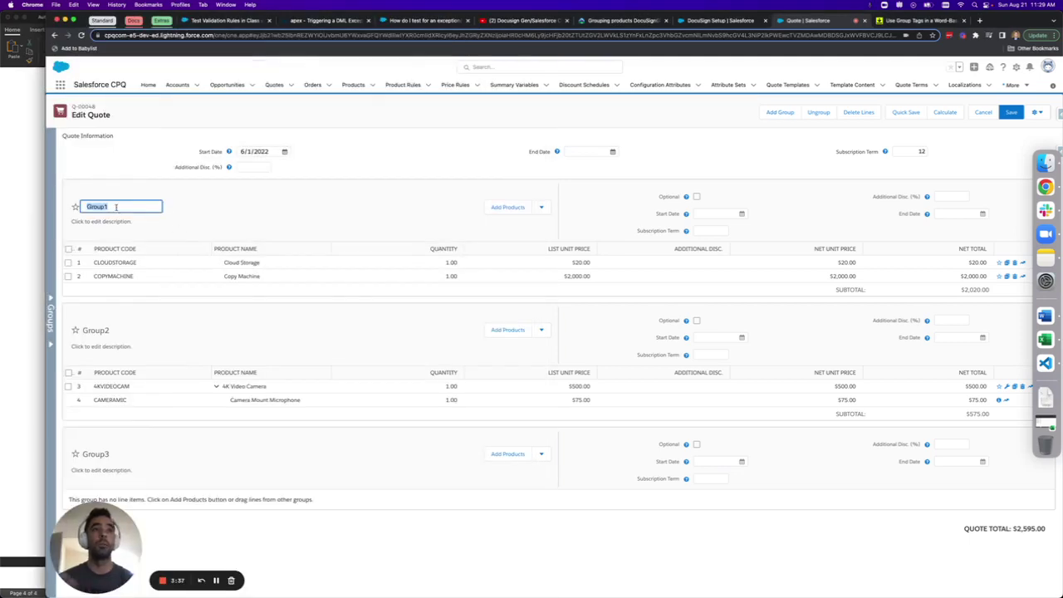
pyautogui.write('Test Grou')
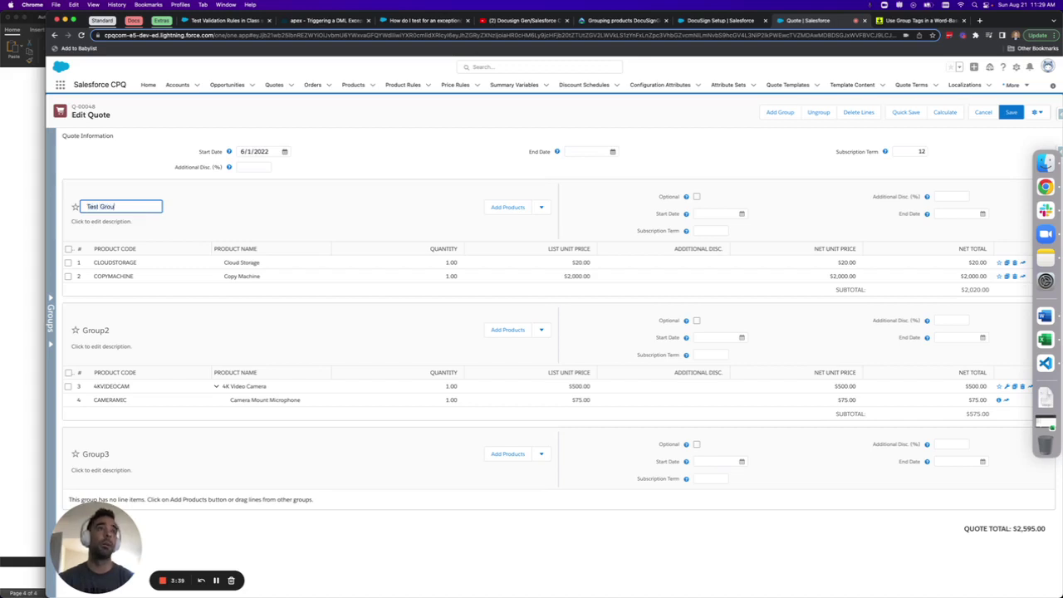
pyautogui.write('p')
pyautogui.press('Return')
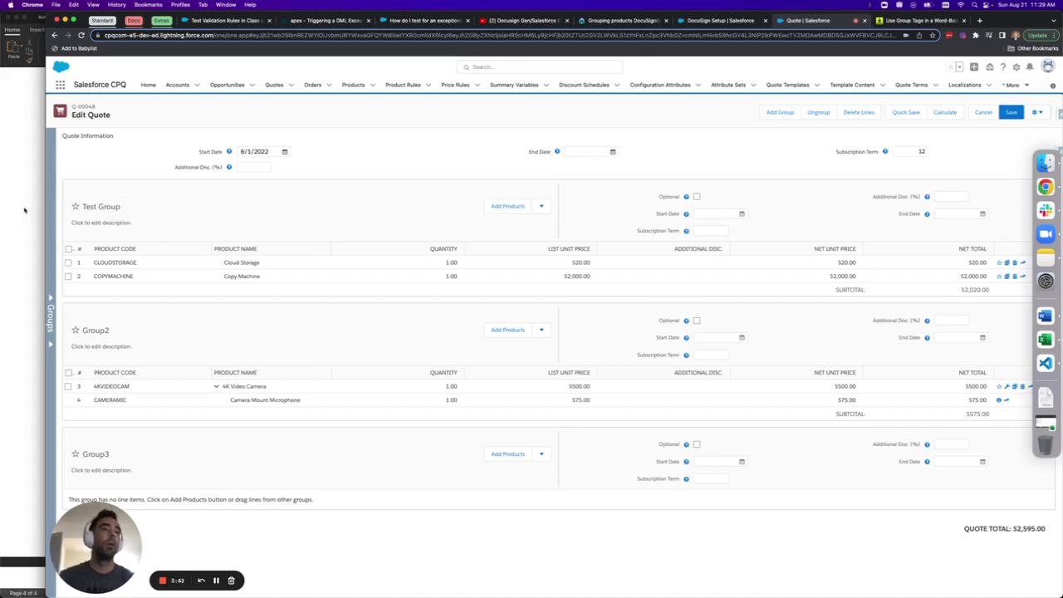
# Step: Return to the Word template and inspect the Group Select tag and the GroupName Content tag with its TagRef above the table
pyautogui.click(25, 210)
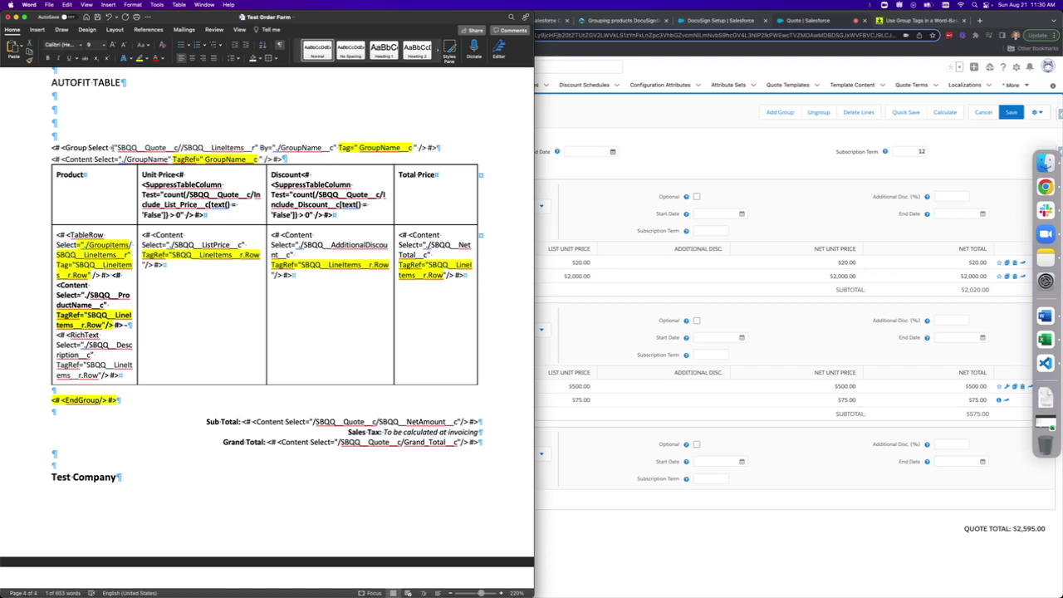
pyautogui.doubleClick(117, 147)
pyautogui.click(120, 150)
pyautogui.doubleClick(130, 158)
pyautogui.doubleClick(214, 158)
# Step: Switch to the DocuSign support article and compare its group tag syntax with the sample Terms of Service output
pyautogui.click(897, 23)
pyautogui.click(896, 22)
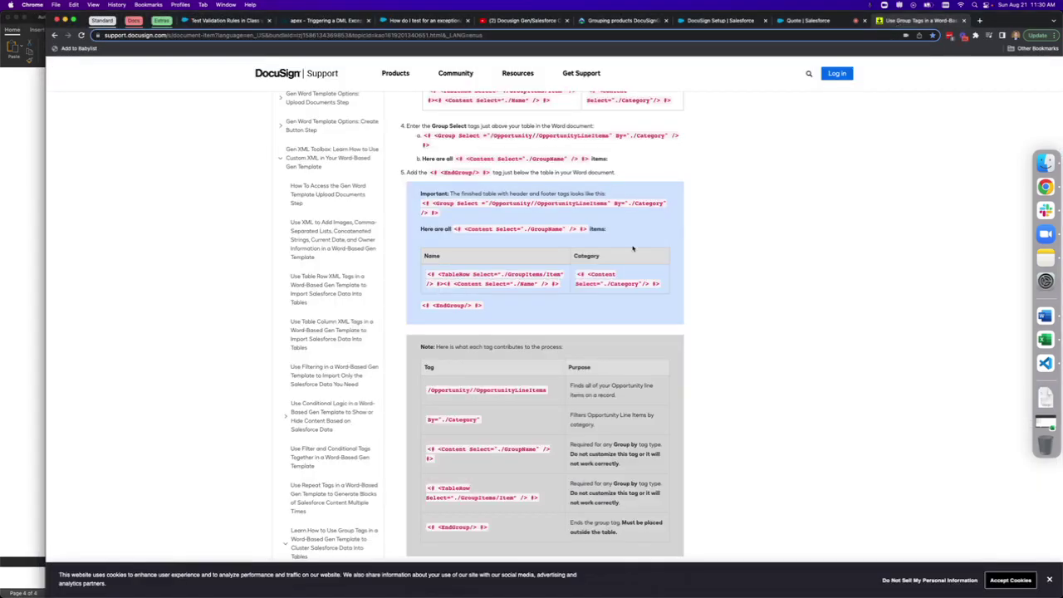
pyautogui.scroll(3, 632, 249)
pyautogui.scroll(-6, 632, 246)
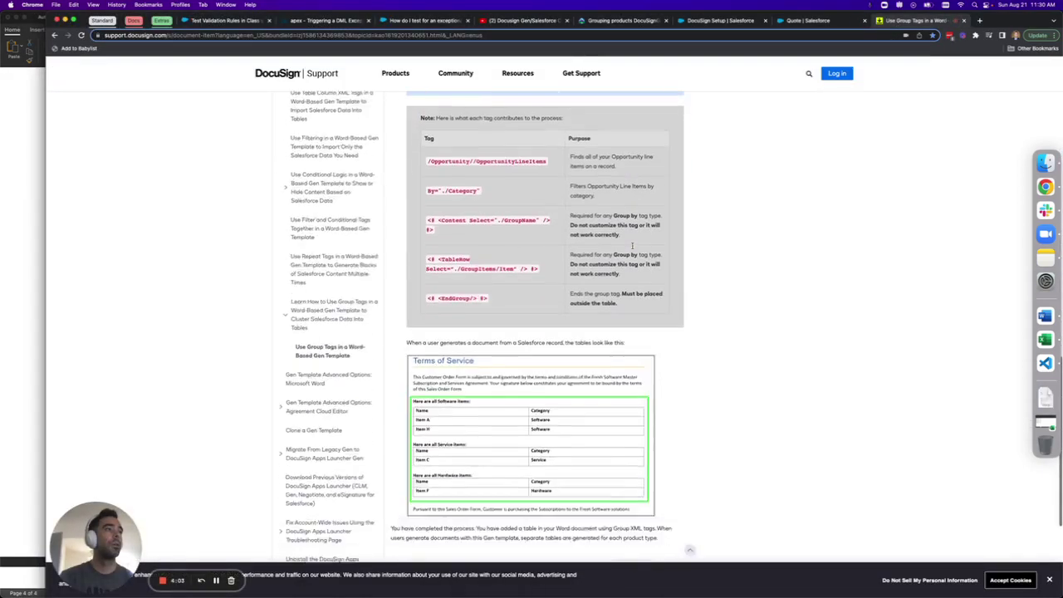
pyautogui.scroll(-3, 632, 246)
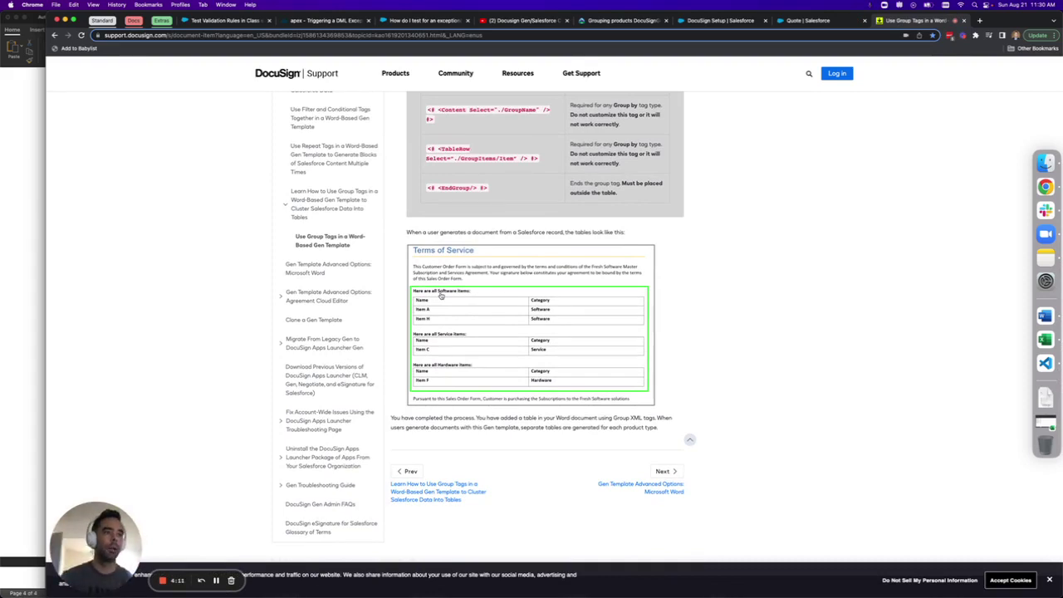
pyautogui.scroll(10, 441, 308)
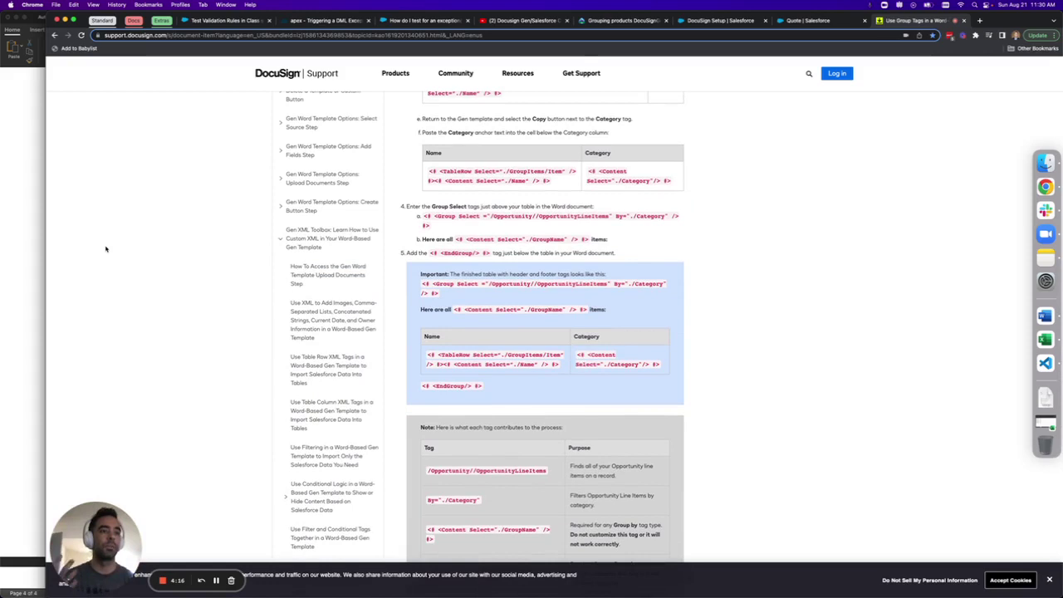
# Step: Switch to the Word template and examine the GroupName Content tag and the Product column's TableRow tag with its GroupItems path
pyautogui.click(37, 258)
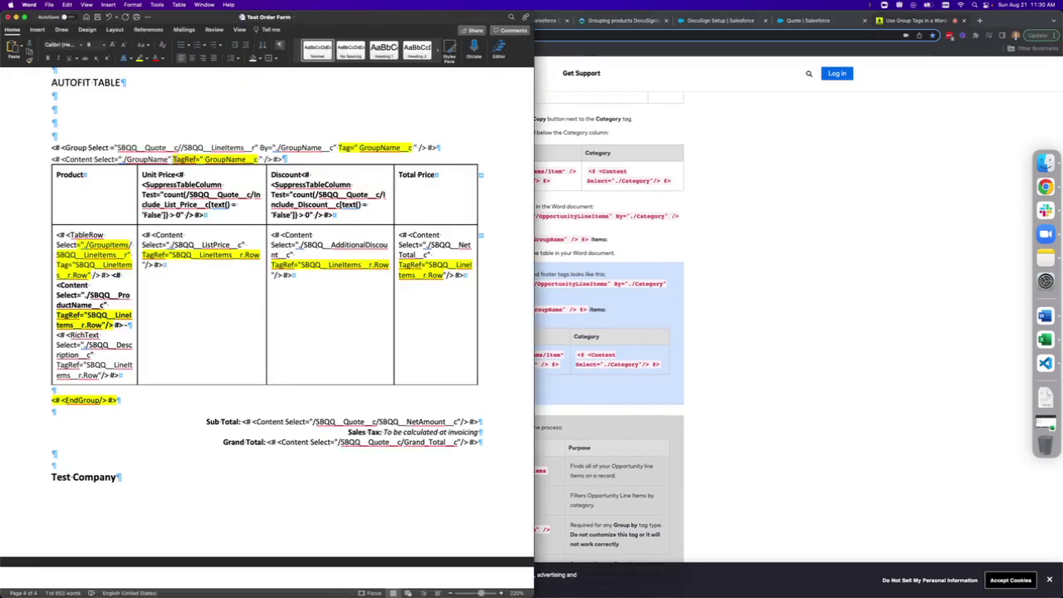
pyautogui.doubleClick(154, 159)
pyautogui.click(94, 201)
pyautogui.scroll(-2, 94, 201)
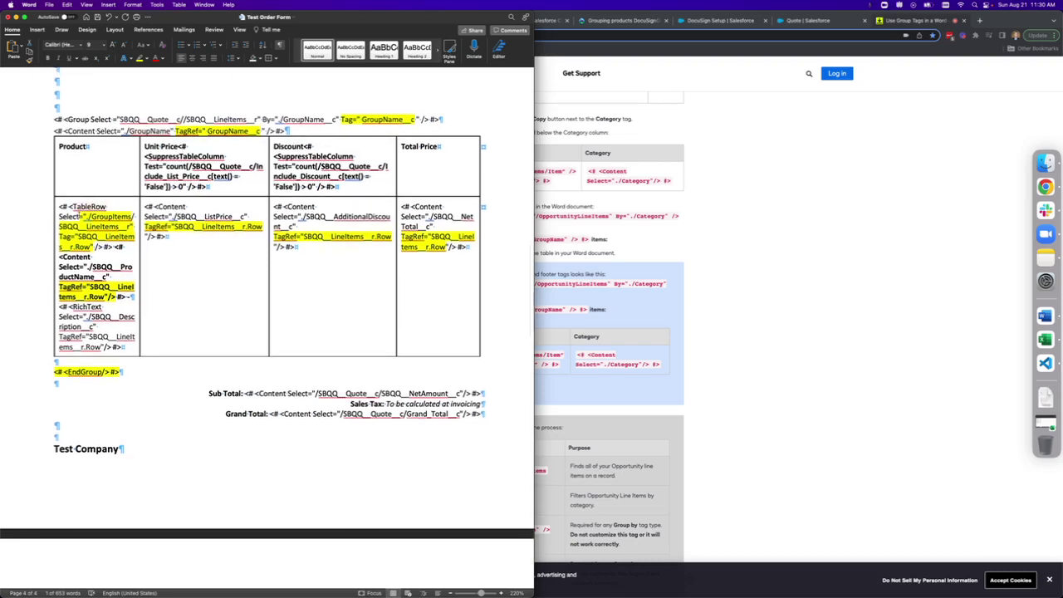
pyautogui.click(84, 216)
pyautogui.doubleClick(109, 215)
pyautogui.click(108, 215)
pyautogui.click(114, 226)
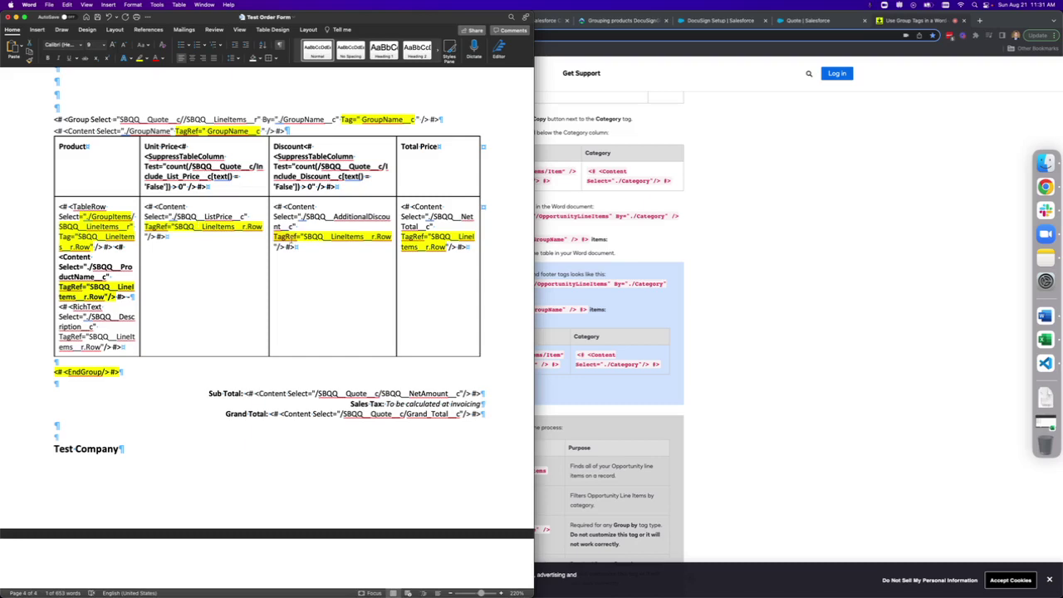
pyautogui.doubleClick(108, 215)
# Step: Check the EndGroup tag below the table and the quote and line-items path in the Group Select tag above it
pyautogui.moveTo(123, 371); pyautogui.dragTo(59, 374)
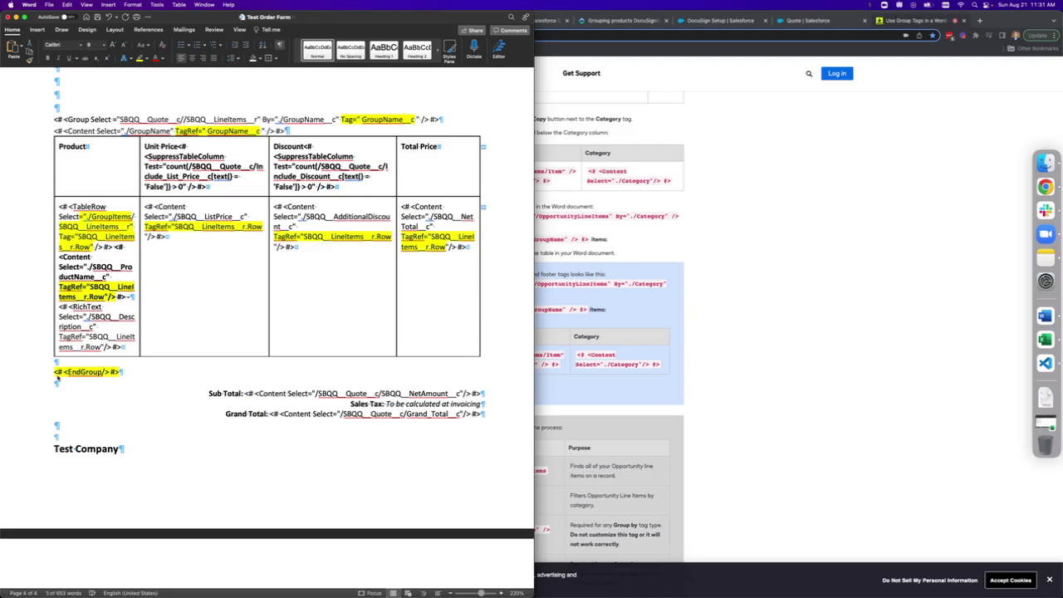
pyautogui.click(83, 375)
pyautogui.click(296, 156)
pyautogui.click(117, 120)
pyautogui.doubleClick(145, 119)
pyautogui.click(191, 120)
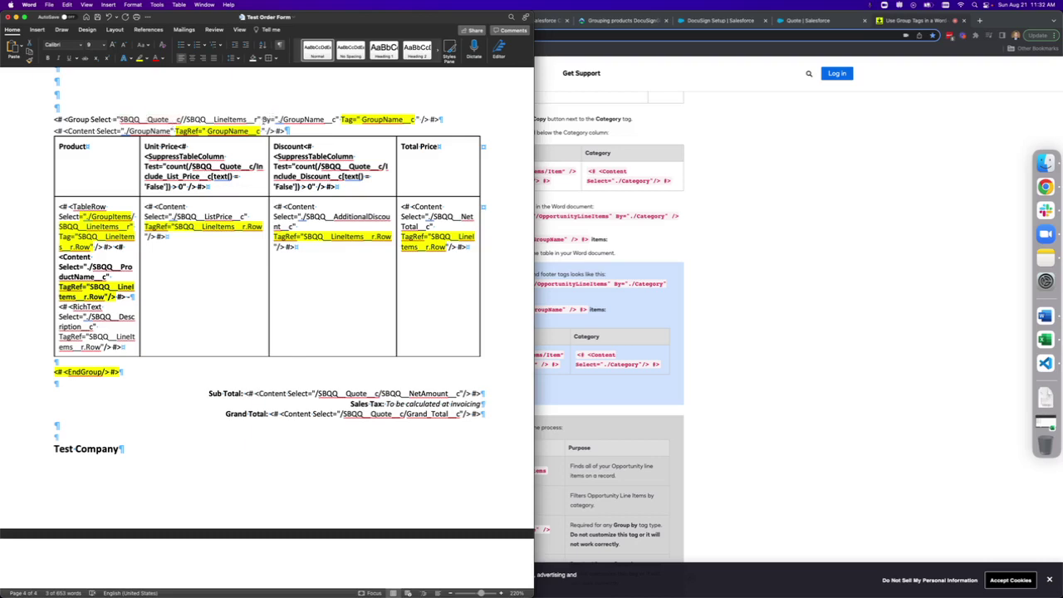